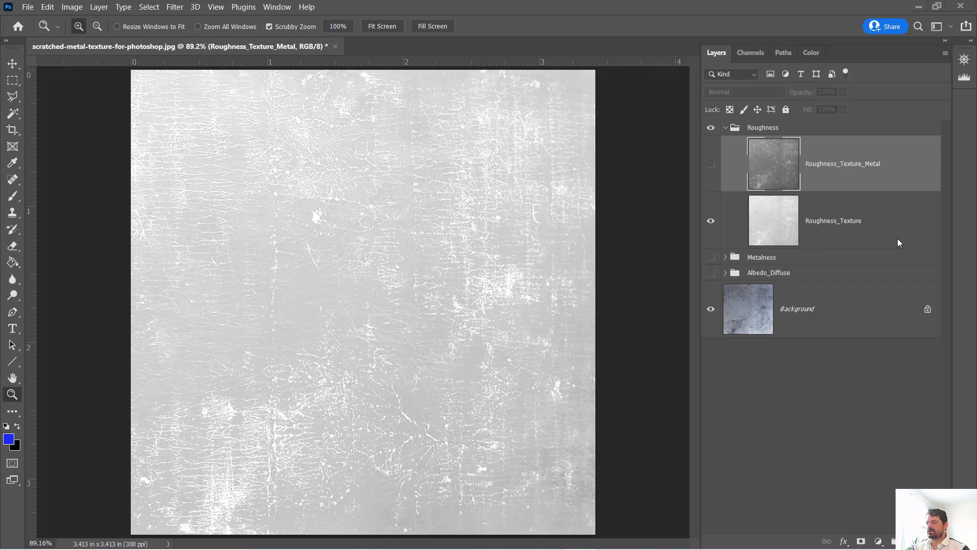
# Collapse and hide the Roughness group, then select the Background metal texture layer
pyautogui.click(711, 164)
pyautogui.click(725, 128)
pyautogui.click(711, 127)
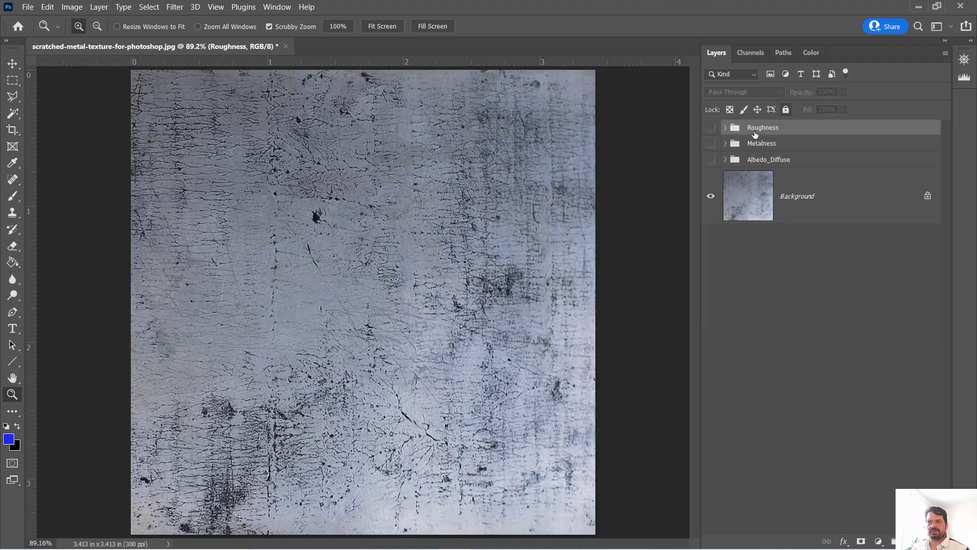
pyautogui.click(828, 189)
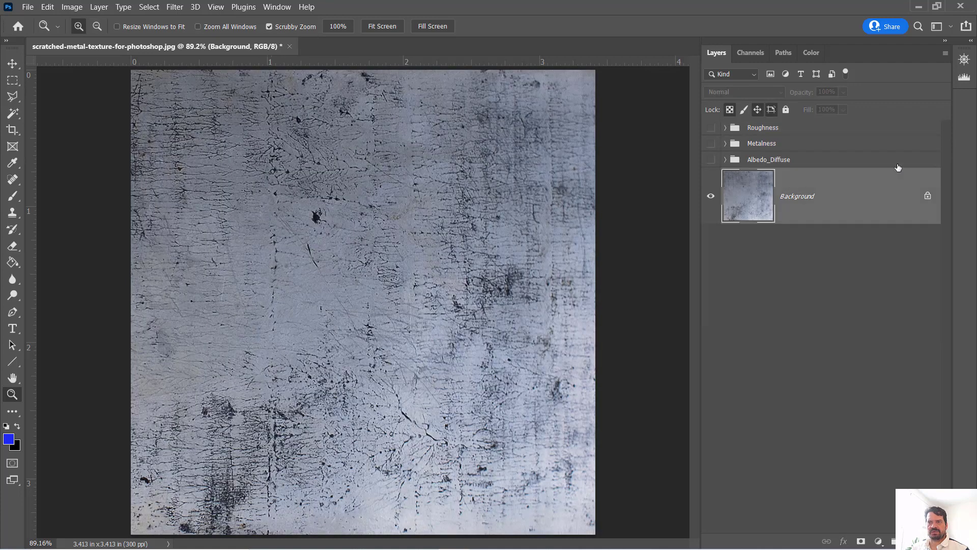
# Duplicate the Background as Normal_Texture and move it above the Roughness, Metalness and Albedo_Diffuse groups
pyautogui.click(945, 53)
pyautogui.click(900, 98)
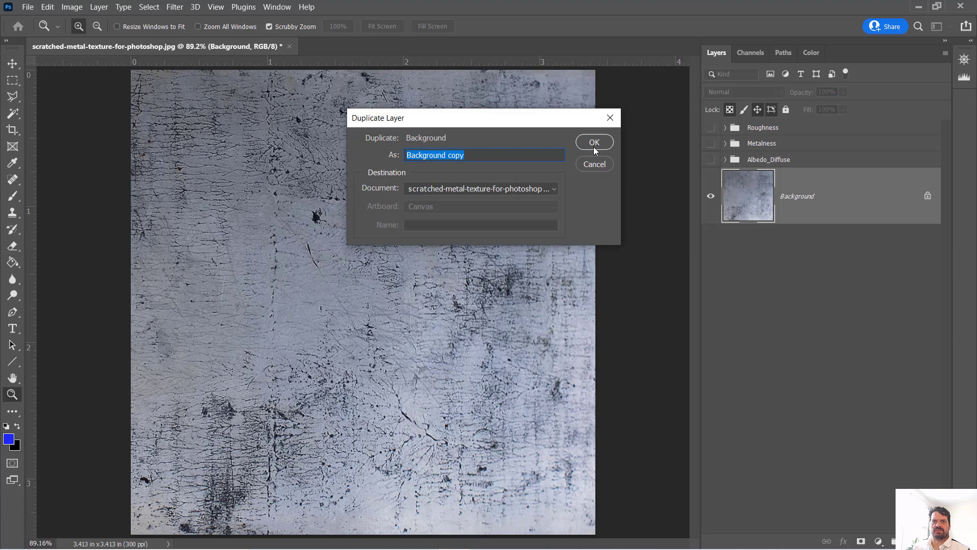
pyautogui.write('Nor')
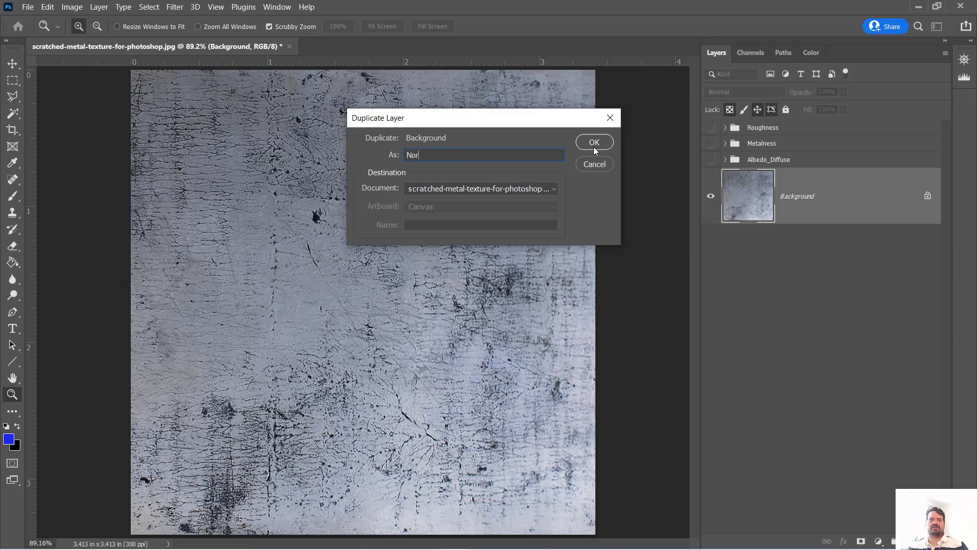
pyautogui.write('mal_Texture')
pyautogui.click(594, 145)
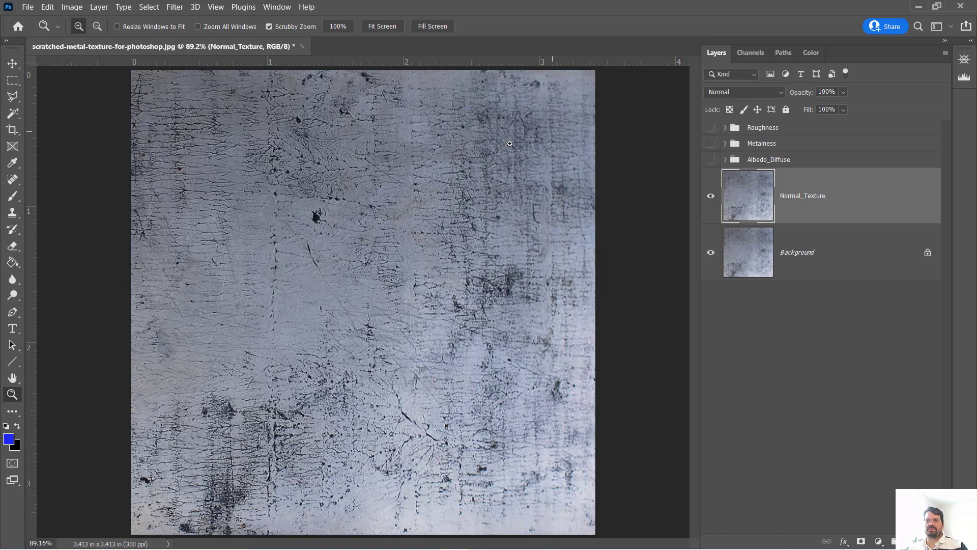
pyautogui.moveTo(731, 206); pyautogui.dragTo(732, 122)
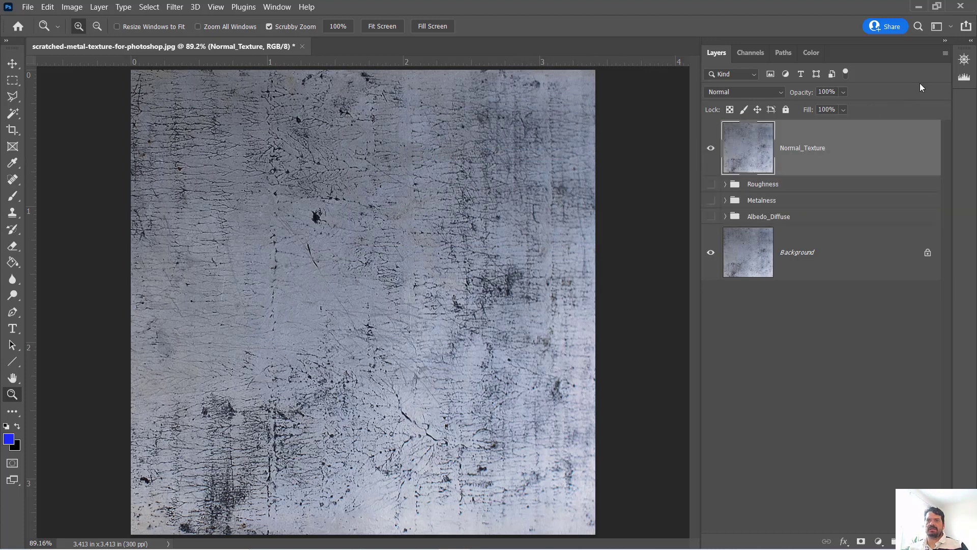
# Wrap Normal_Texture in a new group named Normal, then select the Normal_Texture layer
pyautogui.click(944, 54)
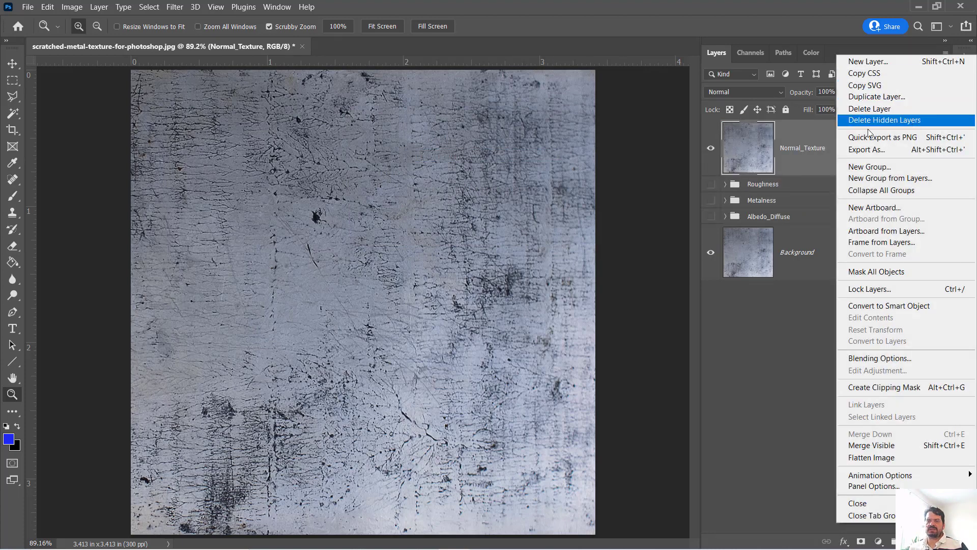
pyautogui.click(909, 179)
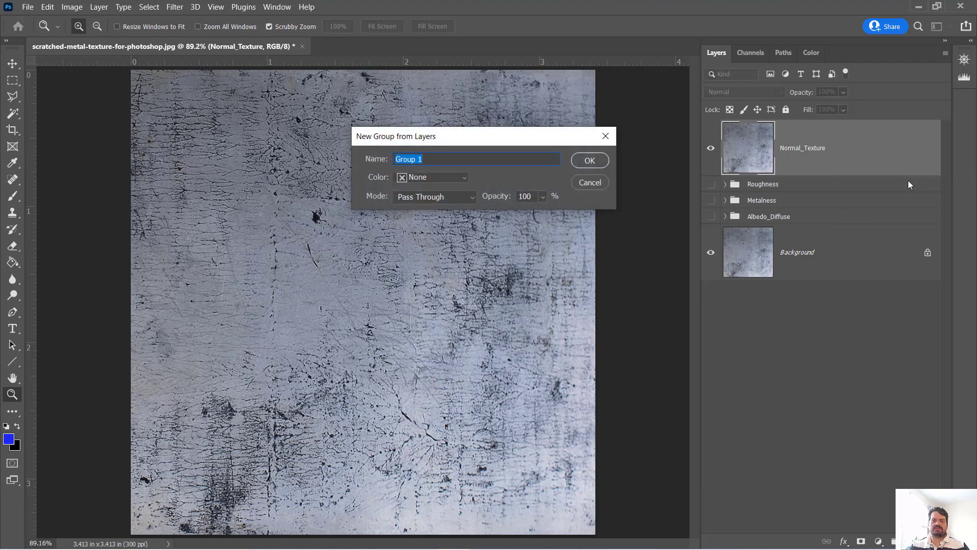
pyautogui.write('Normal')
pyautogui.press('Return')
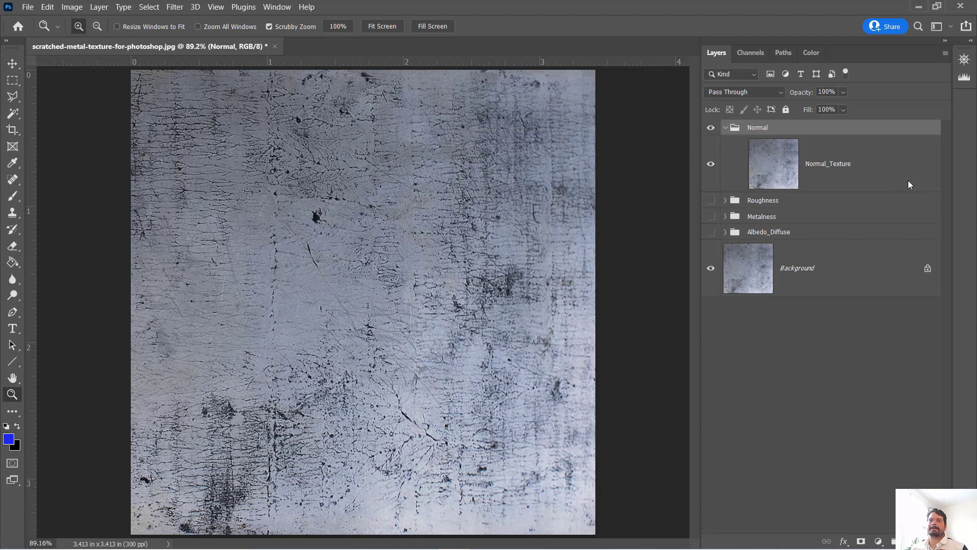
pyautogui.click(830, 177)
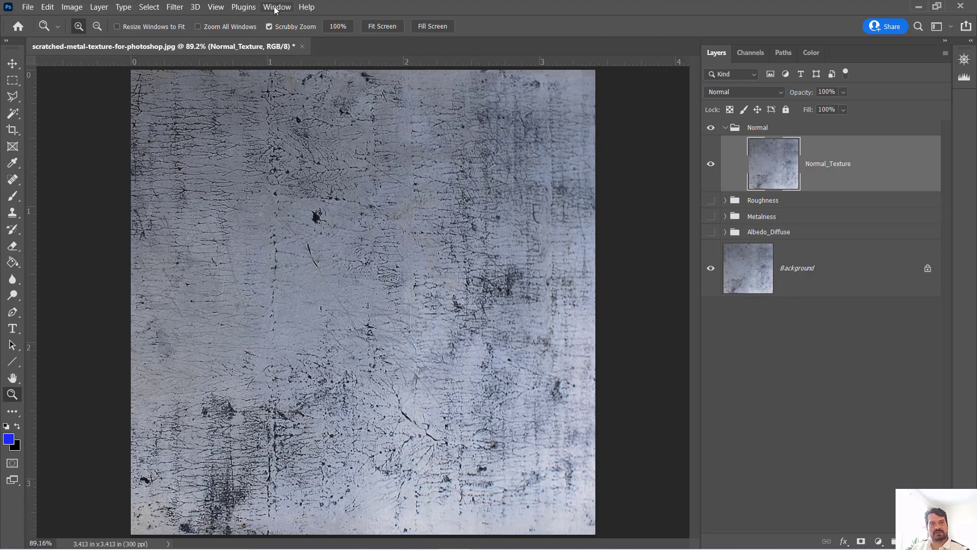
# Run Filter > 3D > Generate Normal Map on the Normal_Texture layer
pyautogui.click(171, 12)
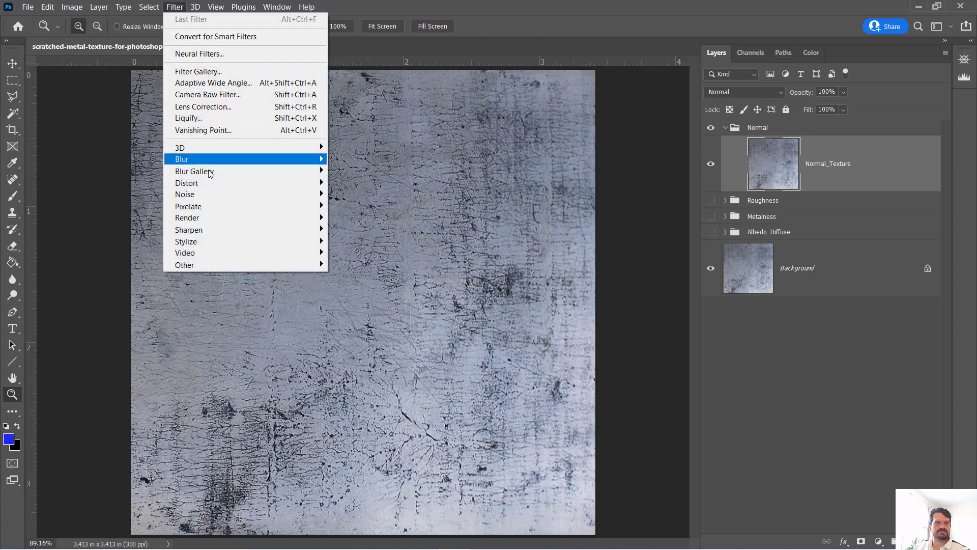
pyautogui.moveTo(234, 149)
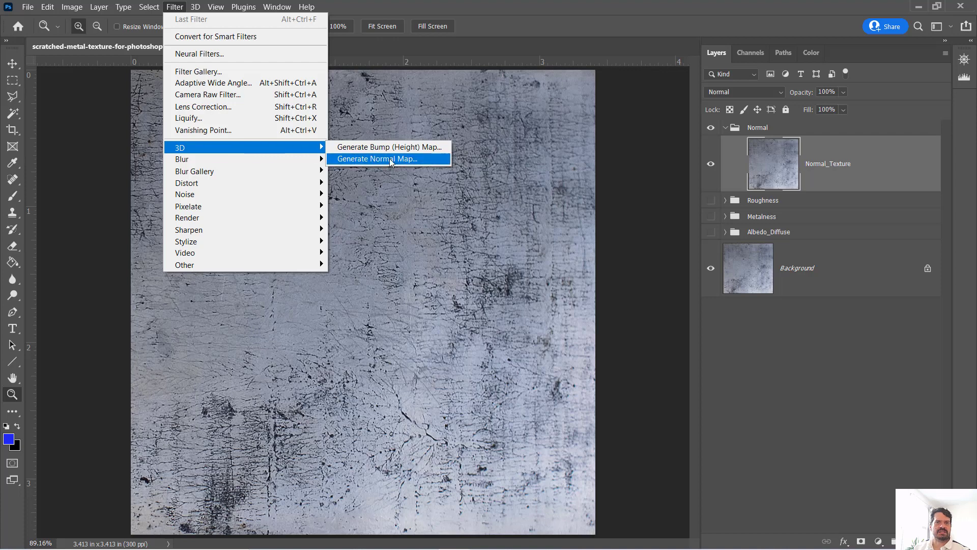
pyautogui.click(412, 159)
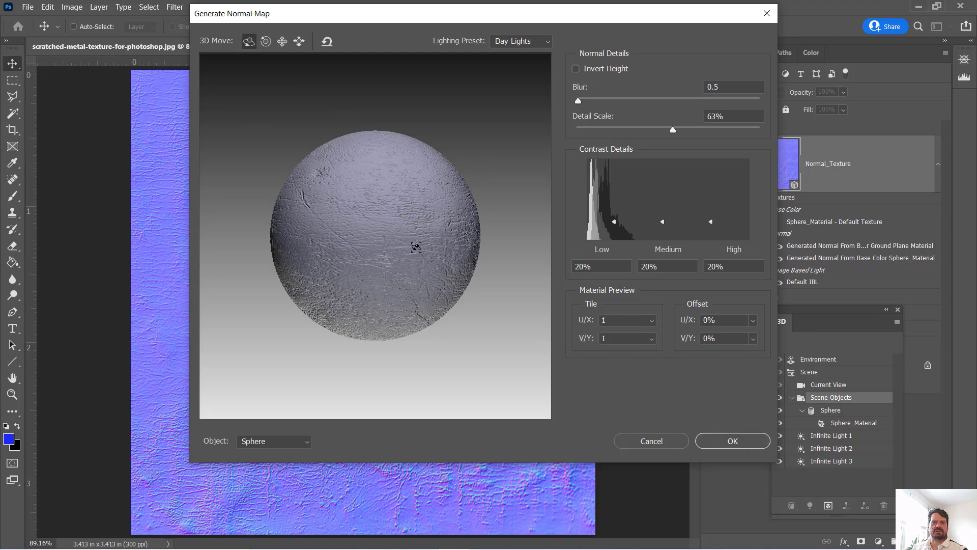
# Rotate the preview sphere to inspect the scratched-metal normal map surface
pyautogui.moveTo(425, 269); pyautogui.dragTo(403, 255)
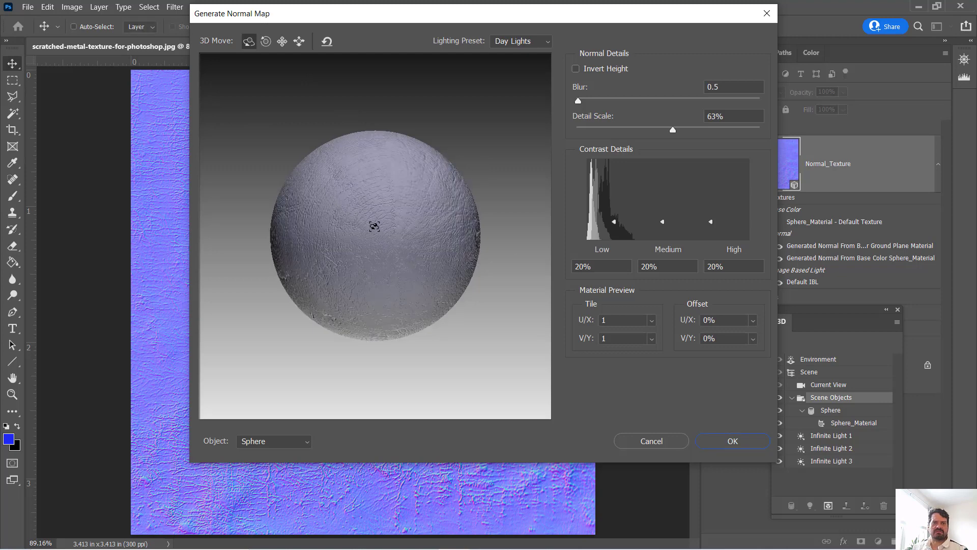
pyautogui.moveTo(375, 226); pyautogui.dragTo(383, 197)
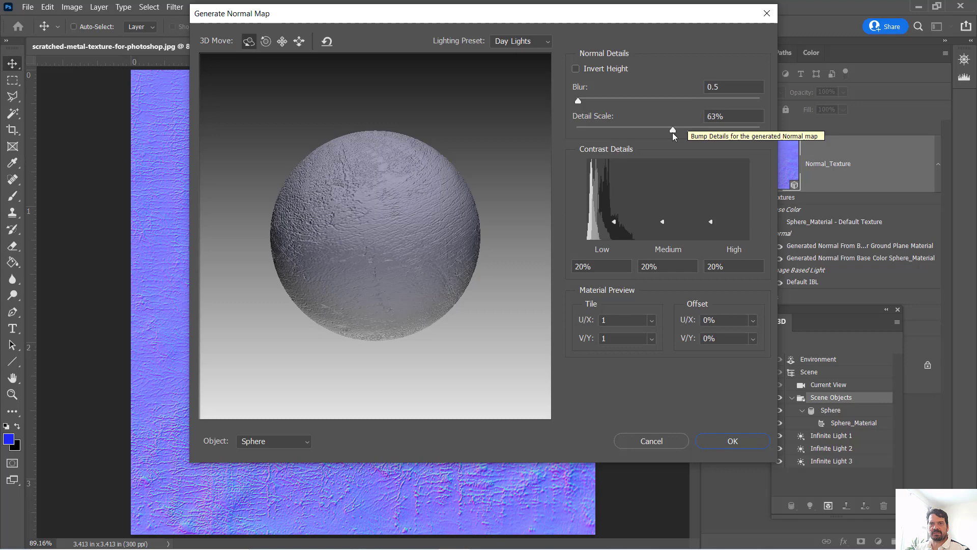
# Settle the Detail Scale slider on 34%, then push the Blur amount much higher
pyautogui.moveTo(674, 132); pyautogui.dragTo(783, 134)
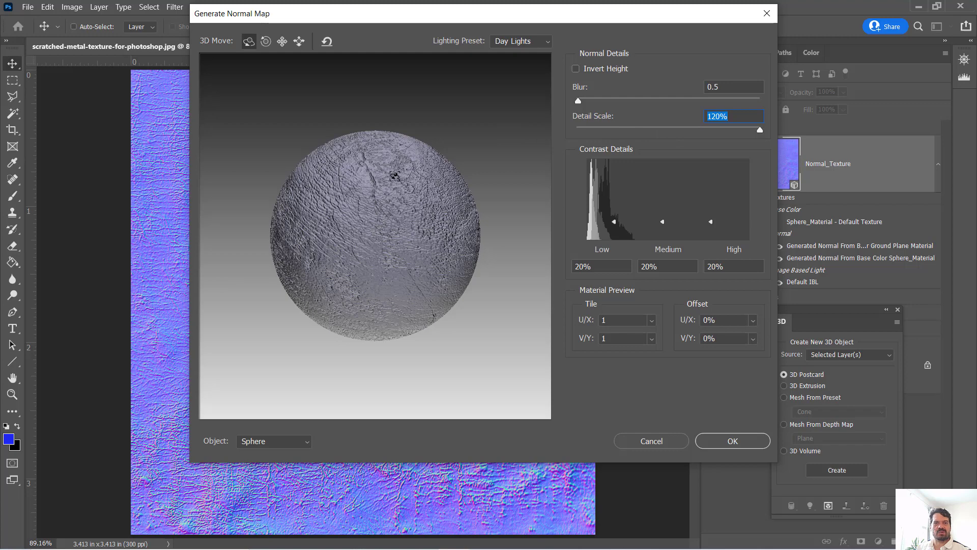
pyautogui.moveTo(760, 132); pyautogui.dragTo(620, 130)
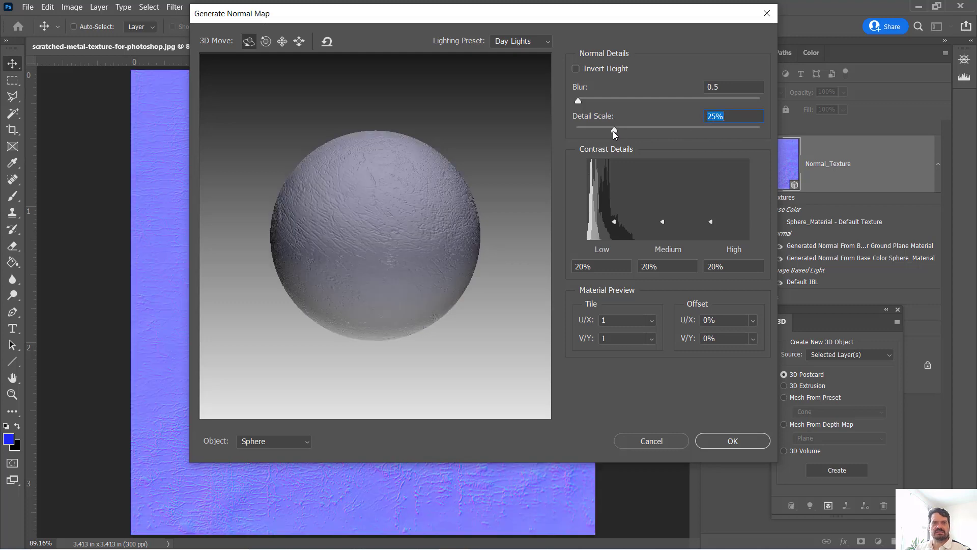
pyautogui.click(620, 133)
pyautogui.moveTo(619, 132)
pyautogui.mouseDown()
pyautogui.moveTo(665, 131)
pyautogui.moveTo(634, 136)
pyautogui.mouseUp()
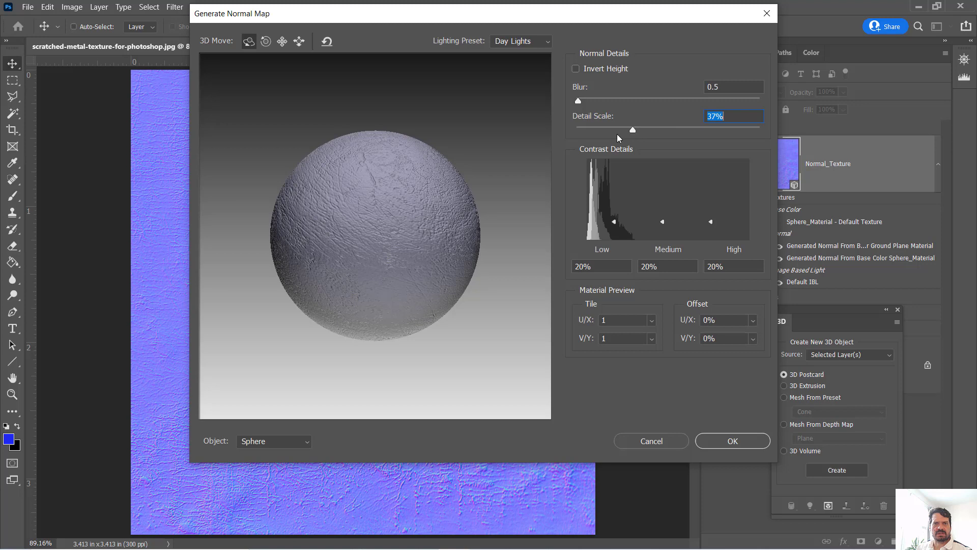
pyautogui.click(624, 130)
pyautogui.moveTo(626, 132)
pyautogui.mouseDown()
pyautogui.moveTo(617, 134)
pyautogui.moveTo(630, 133)
pyautogui.mouseUp()
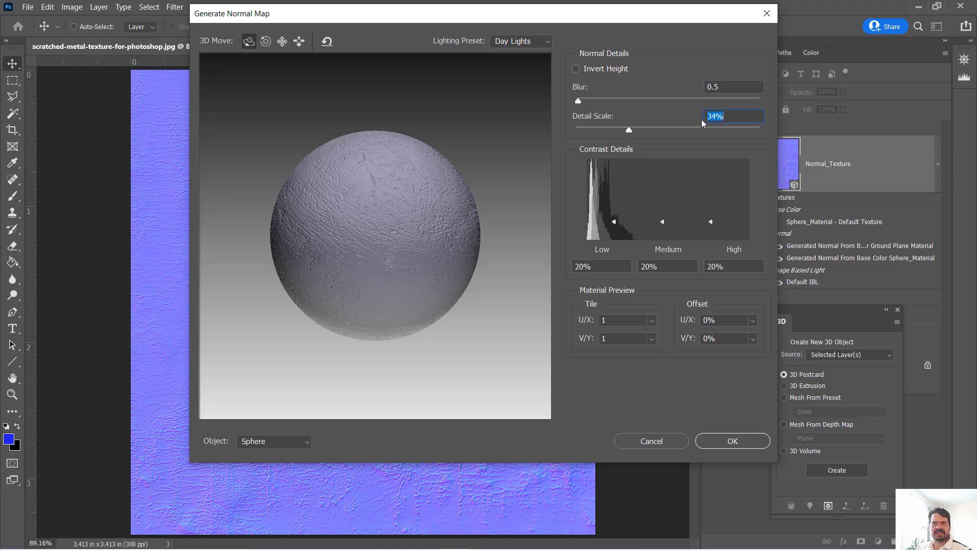
pyautogui.moveTo(578, 100)
pyautogui.mouseDown()
pyautogui.moveTo(790, 117)
pyautogui.moveTo(735, 103)
pyautogui.moveTo(581, 104)
pyautogui.mouseUp()
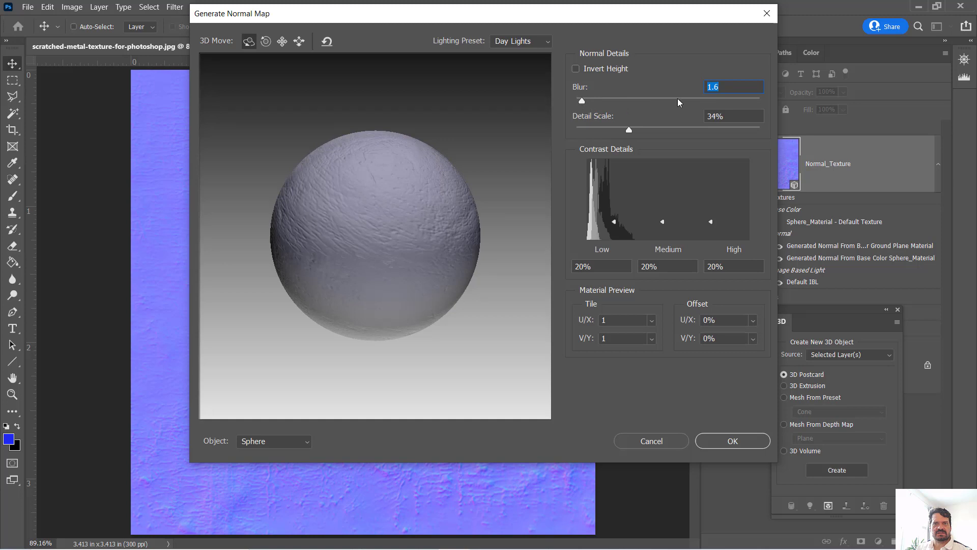
# Apply the normal map with Blur 0 and Detail Scale 34%
pyautogui.write('0')
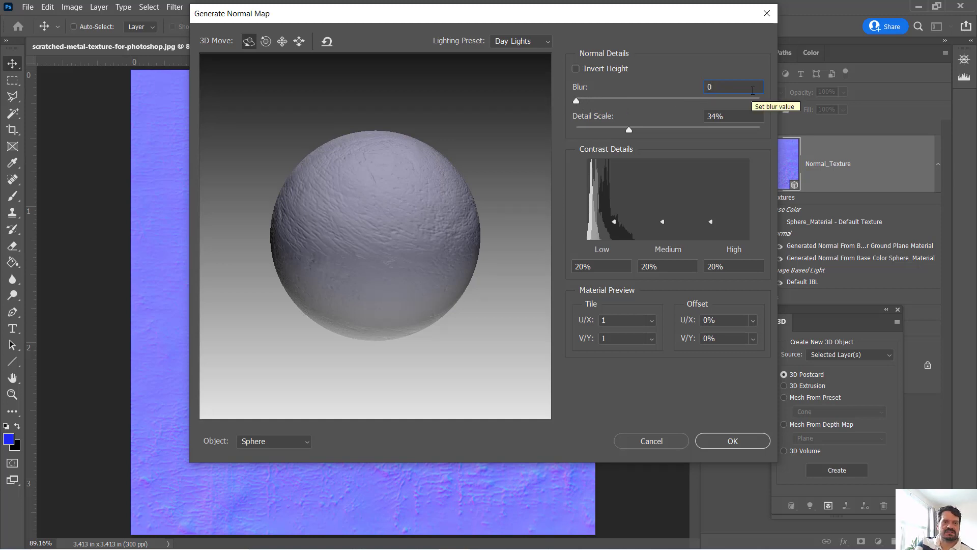
pyautogui.click(736, 121)
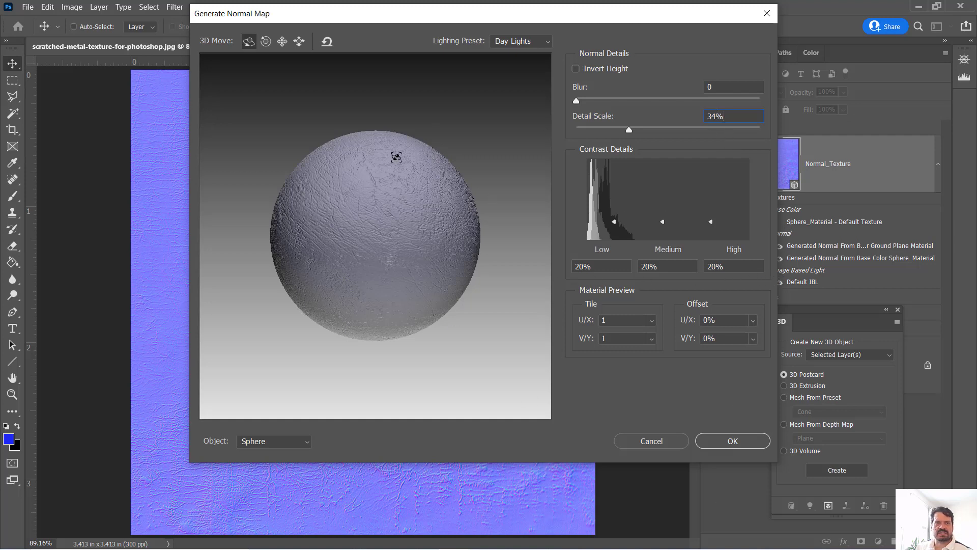
pyautogui.click(738, 447)
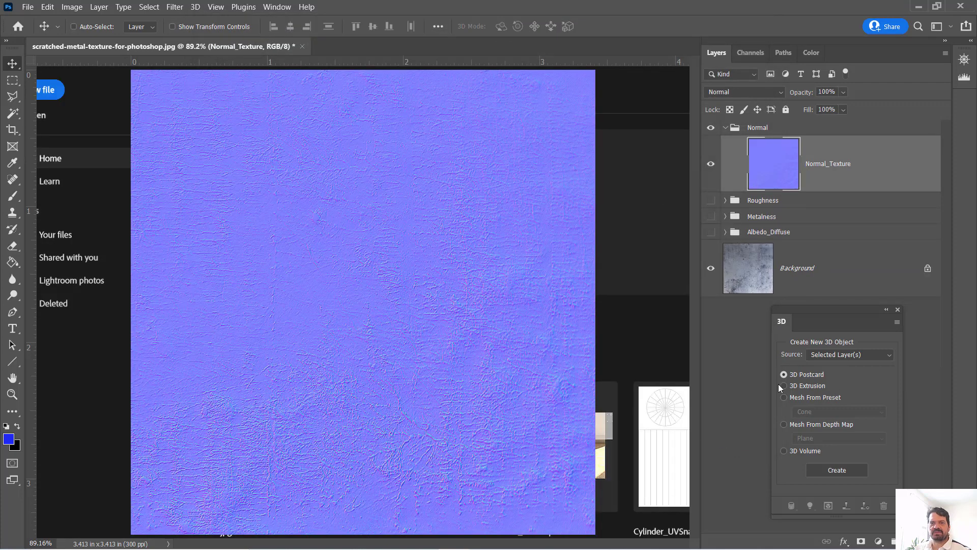
# Close the floating 3D panel and collapse and hide the Normal group
pyautogui.click(898, 309)
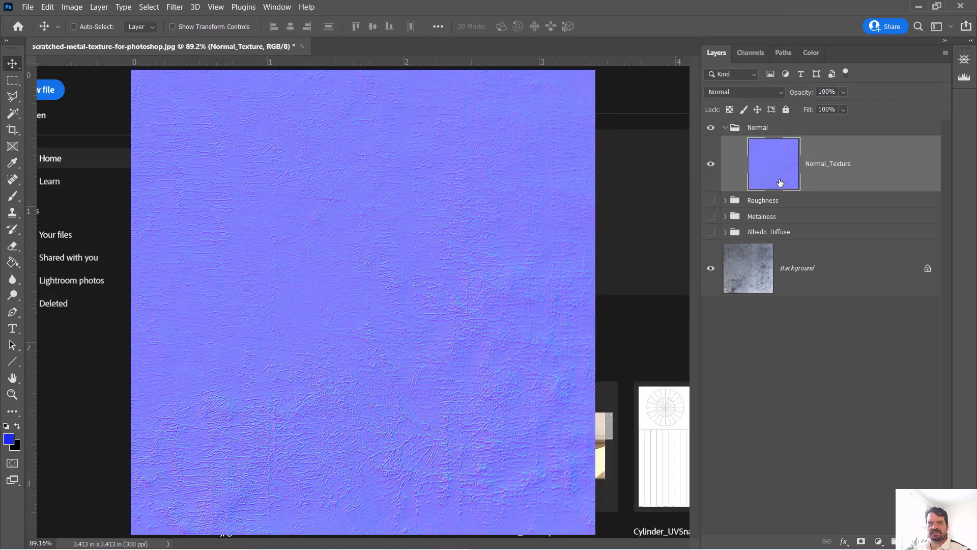
pyautogui.click(726, 129)
pyautogui.click(710, 128)
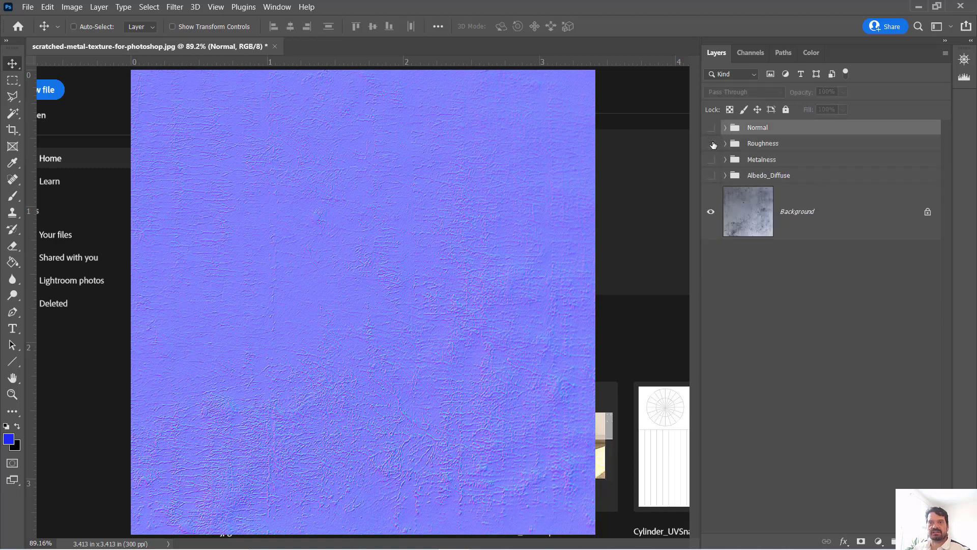
# Hide all four map groups so only the Background shows, and float the document window
pyautogui.click(710, 175)
pyautogui.click(711, 144)
pyautogui.click(711, 128)
pyautogui.click(711, 159)
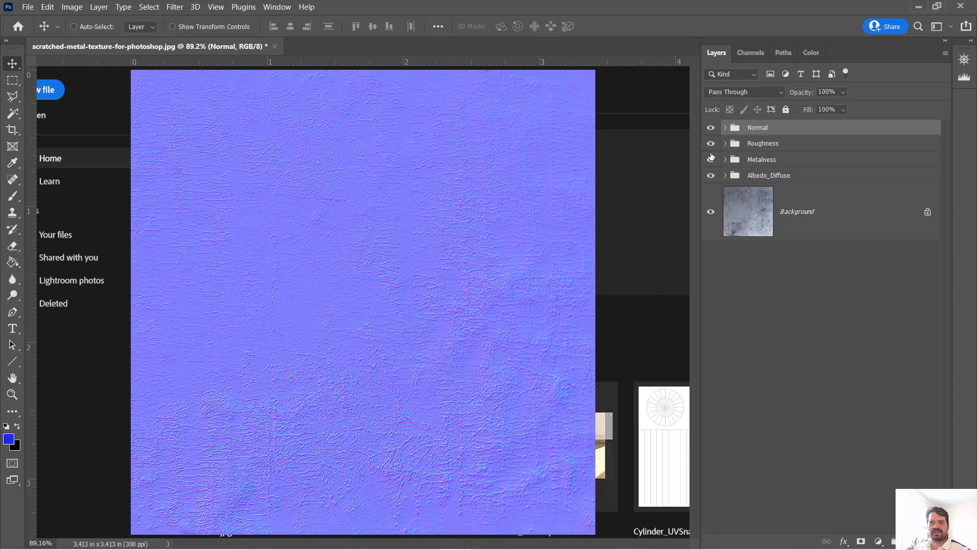
pyautogui.moveTo(710, 128); pyautogui.dragTo(711, 176)
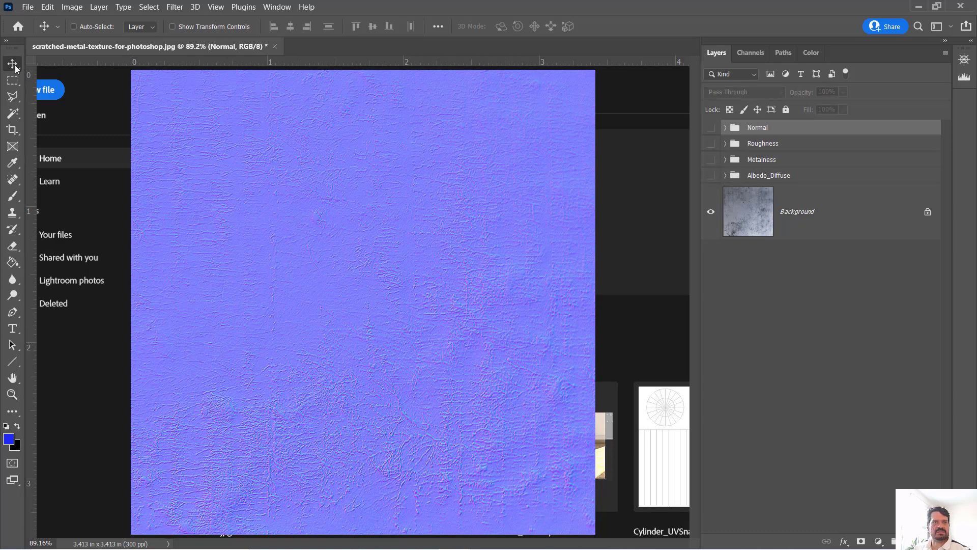
pyautogui.moveTo(216, 47); pyautogui.dragTo(225, 60)
# Restore the document to a floating window, move it up slightly and widen it
pyautogui.click(482, 64)
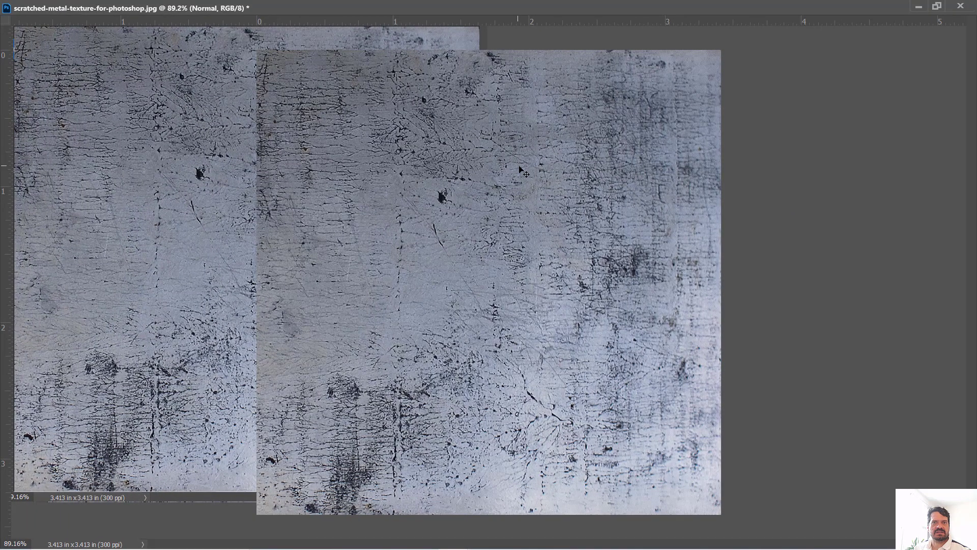
pyautogui.click(938, 6)
pyautogui.moveTo(381, 63); pyautogui.dragTo(378, 48)
pyautogui.moveTo(521, 219); pyautogui.dragTo(629, 220)
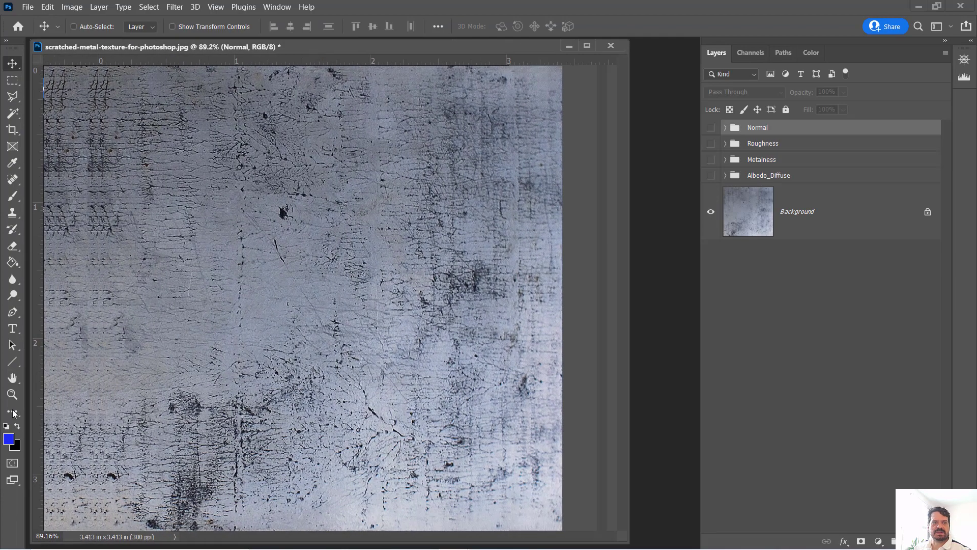
# Zoom the canvas to 66.7%, show all four map groups again, then minimize Photoshop
pyautogui.click(12, 394)
pyautogui.keyDown('alt'); pyautogui.click(326, 346); pyautogui.keyUp('alt')
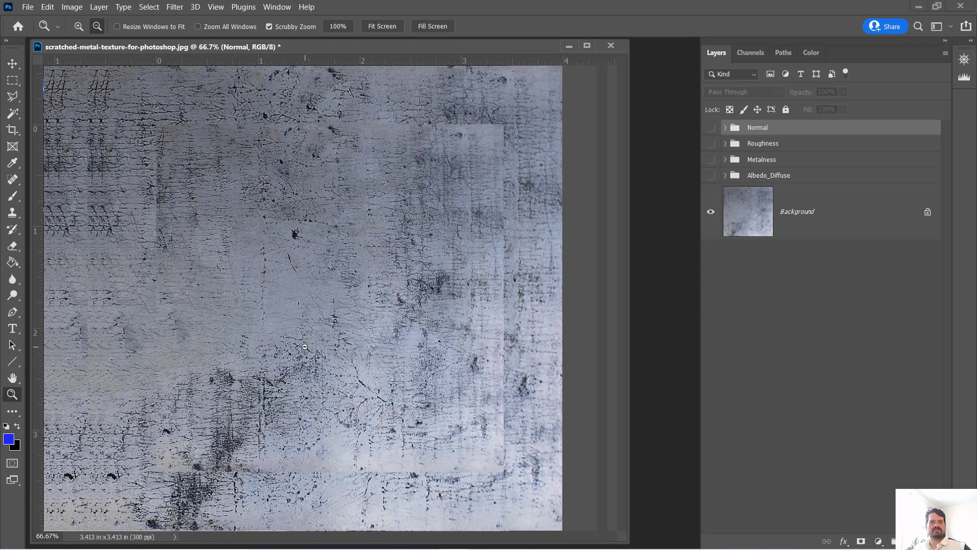
pyautogui.keyDown('alt'); pyautogui.click(326, 345); pyautogui.keyUp('alt')
pyautogui.click(333, 311)
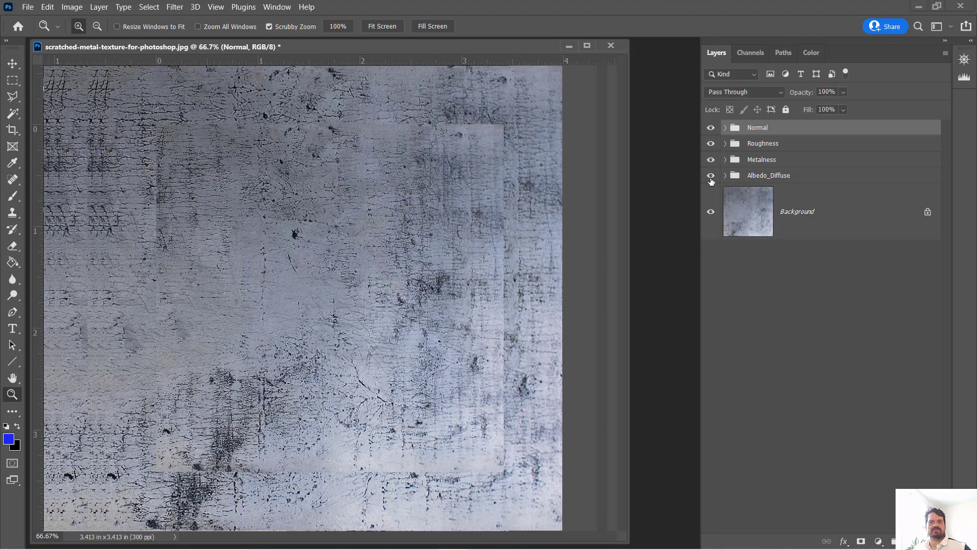
pyautogui.moveTo(711, 128); pyautogui.dragTo(711, 175)
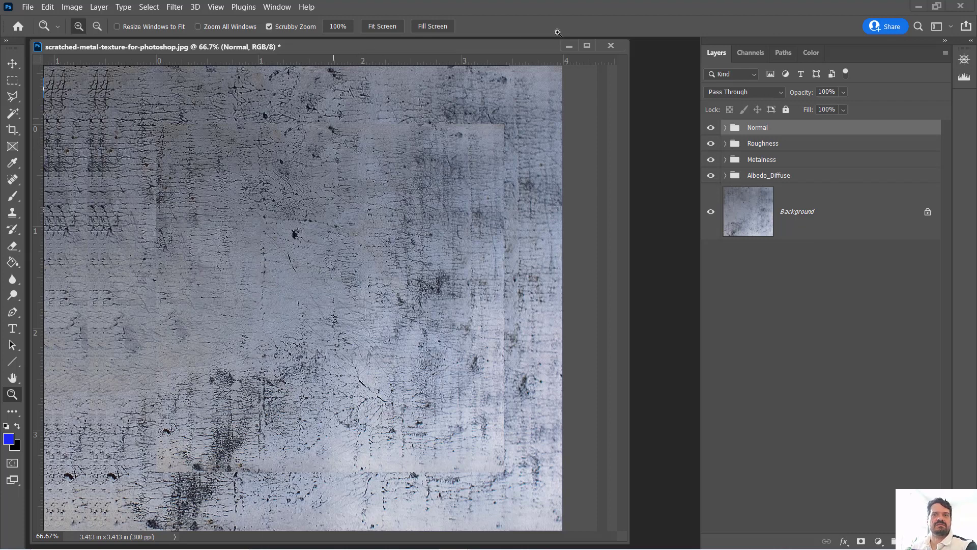
pyautogui.click(918, 6)
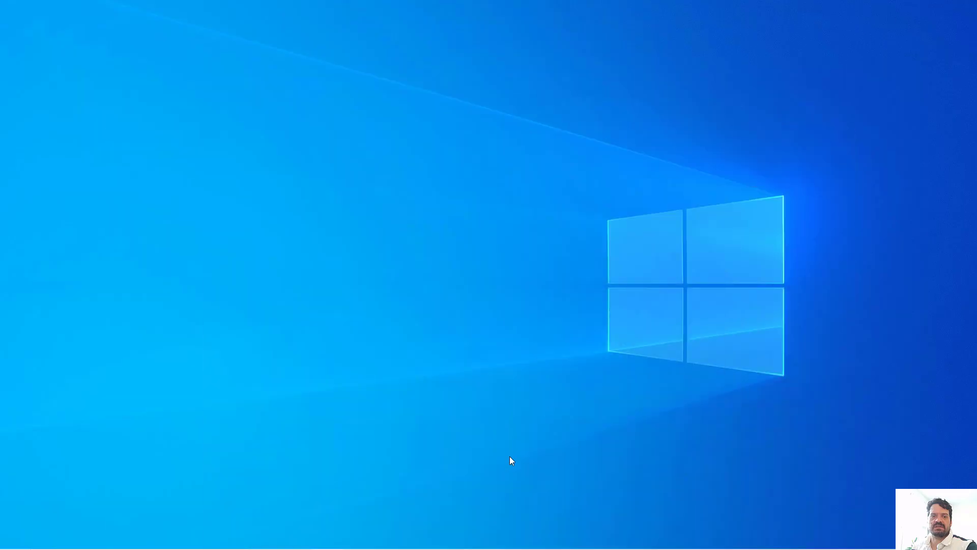
# Bring Photoshop back from the taskbar and hide all four map groups
pyautogui.click(456, 537)
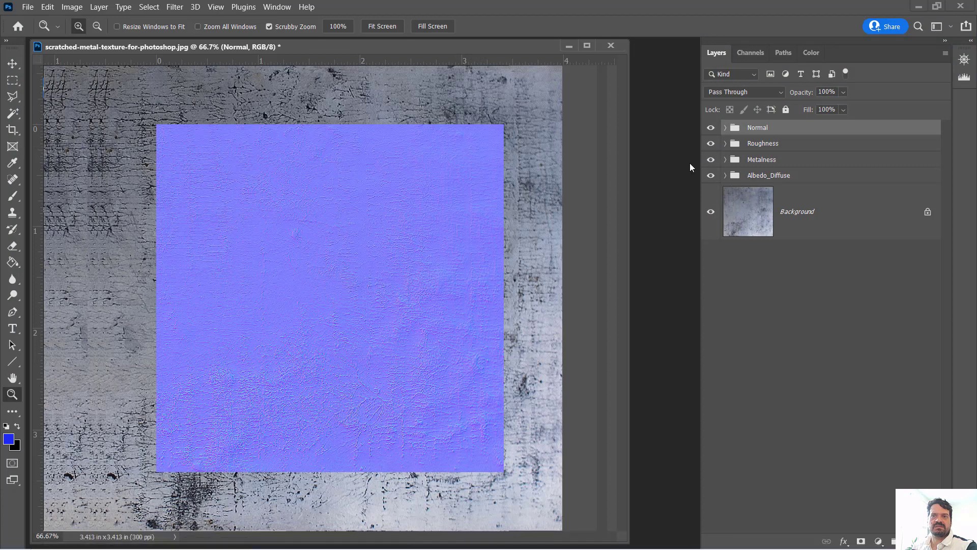
pyautogui.click(711, 128)
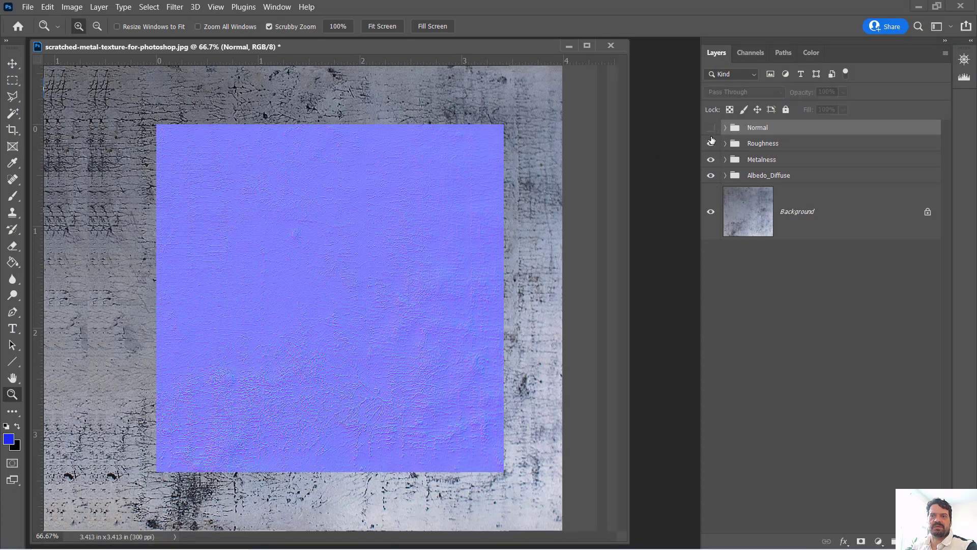
pyautogui.moveTo(712, 141)
pyautogui.mouseDown()
pyautogui.moveTo(709, 184)
pyautogui.moveTo(709, 129)
pyautogui.mouseUp()
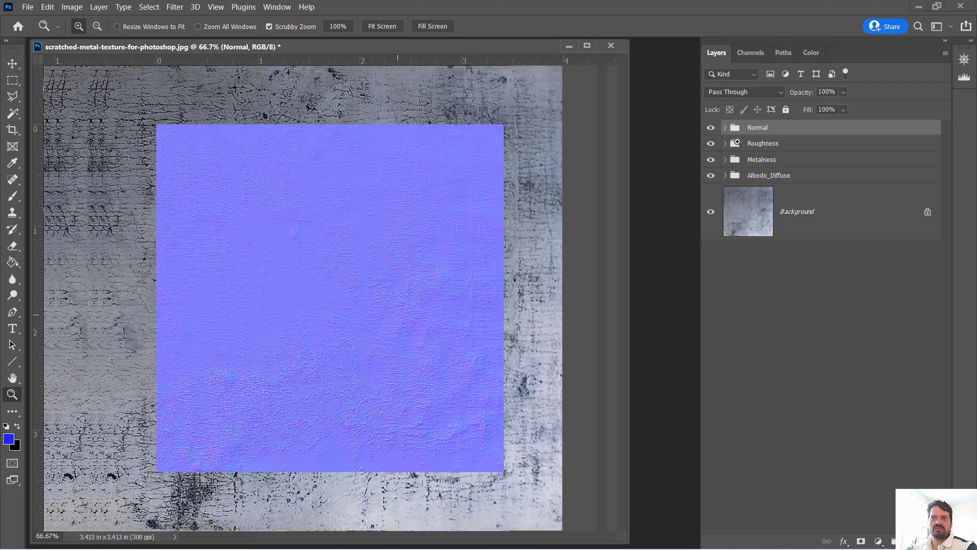
# Expand the Normal, Roughness, Metalness and Albedo_Diffuse groups to reveal their texture layers
pyautogui.click(726, 128)
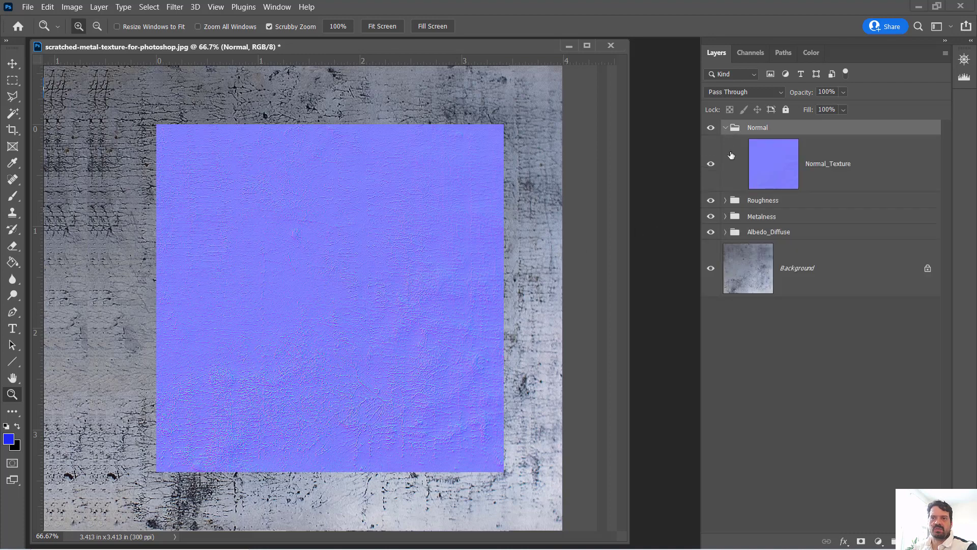
pyautogui.click(725, 201)
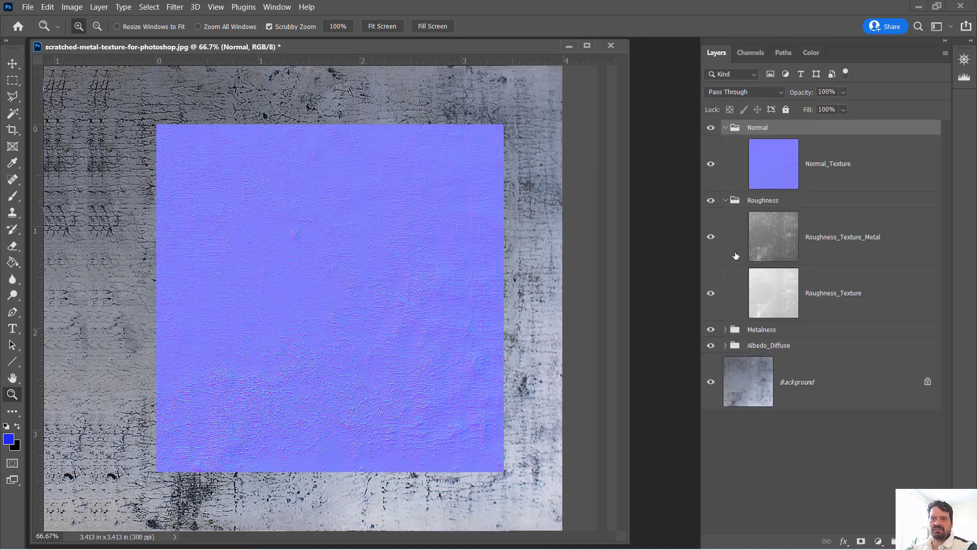
pyautogui.click(725, 329)
pyautogui.click(722, 405)
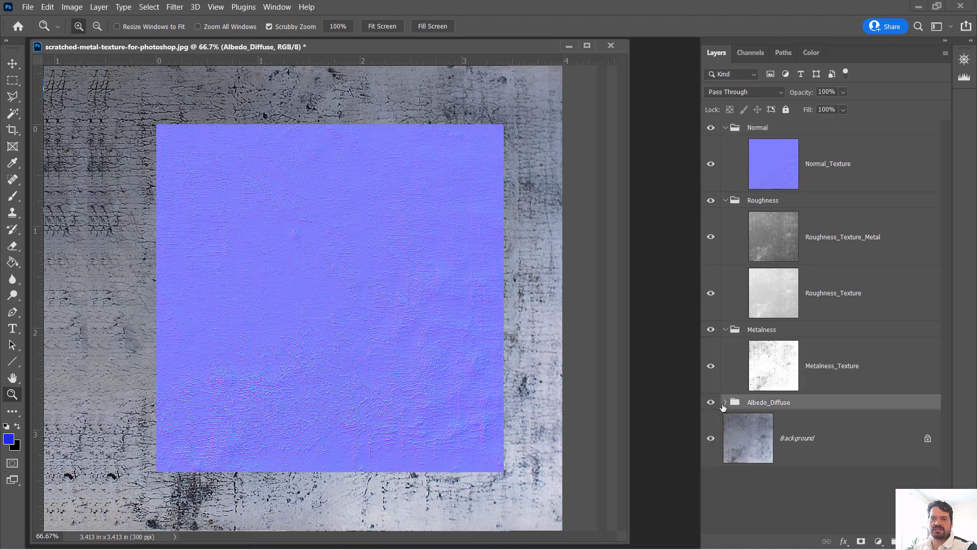
pyautogui.click(725, 403)
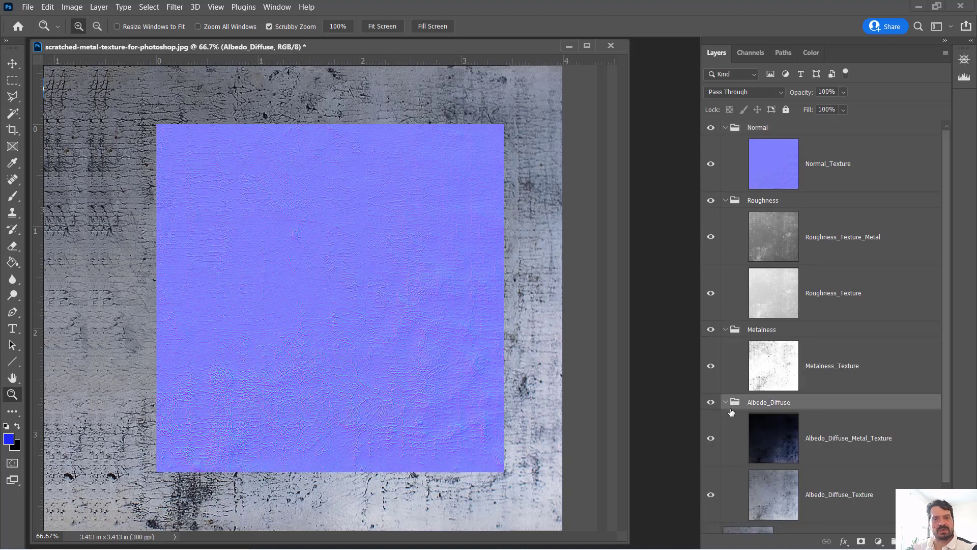